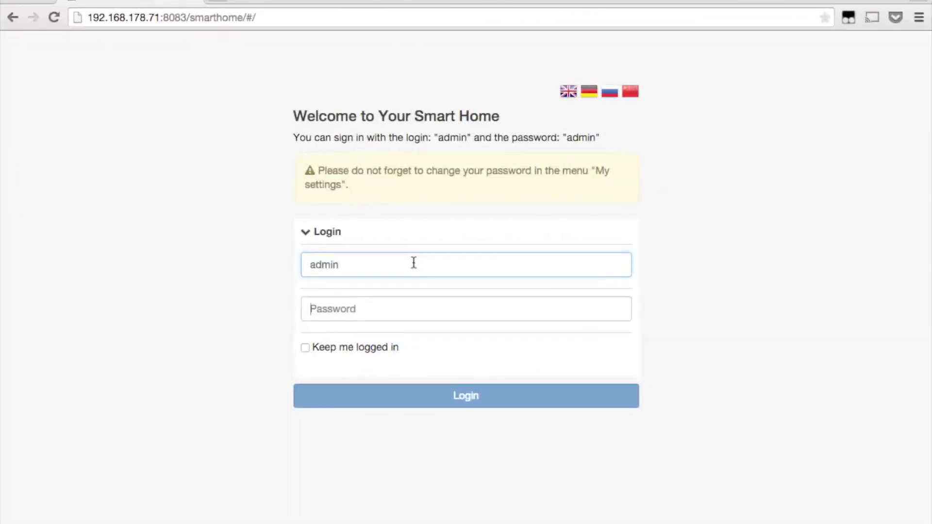
Log in to Z-Way with the password, keeping the session logged in
key("Tab")
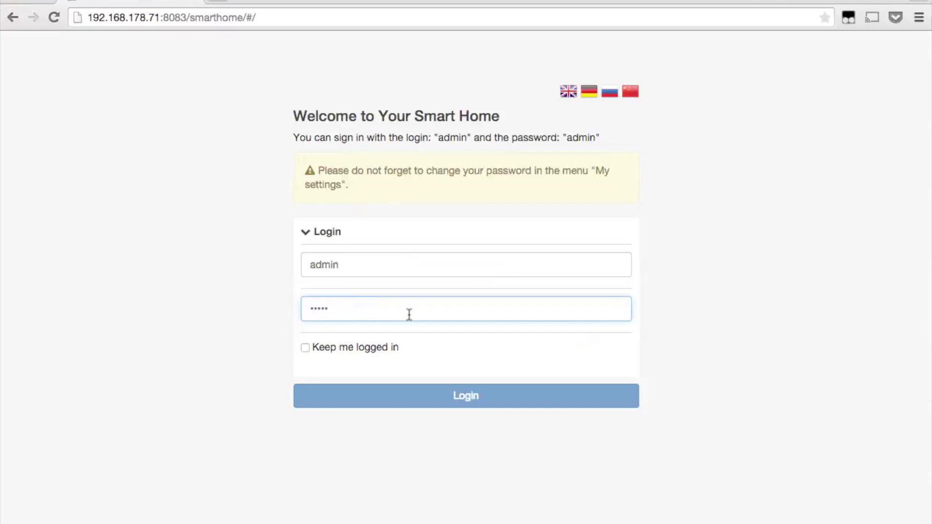
left_click(305, 348)
left_click(430, 396)
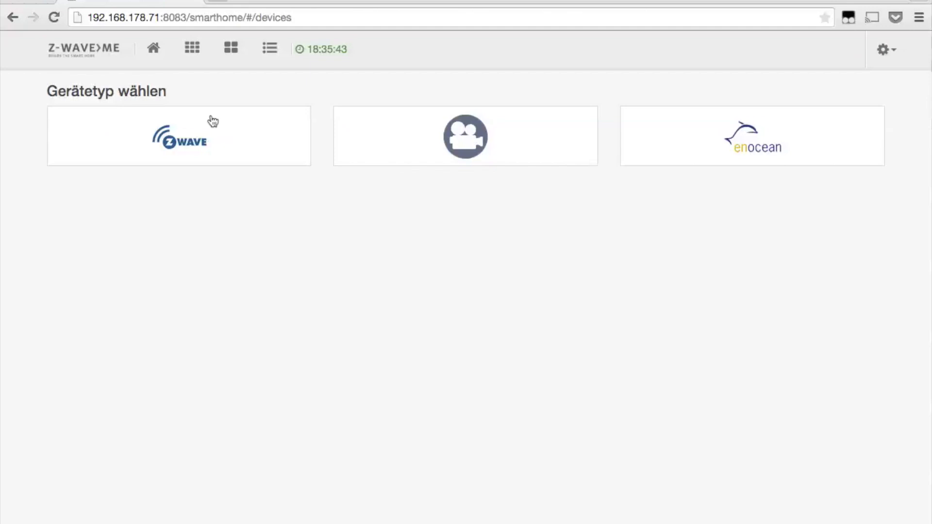
Add a Z-Wave device via auto-detect and start inclusion (Anlernen starten) for the wind sensor
left_click(212, 121)
left_click(423, 154)
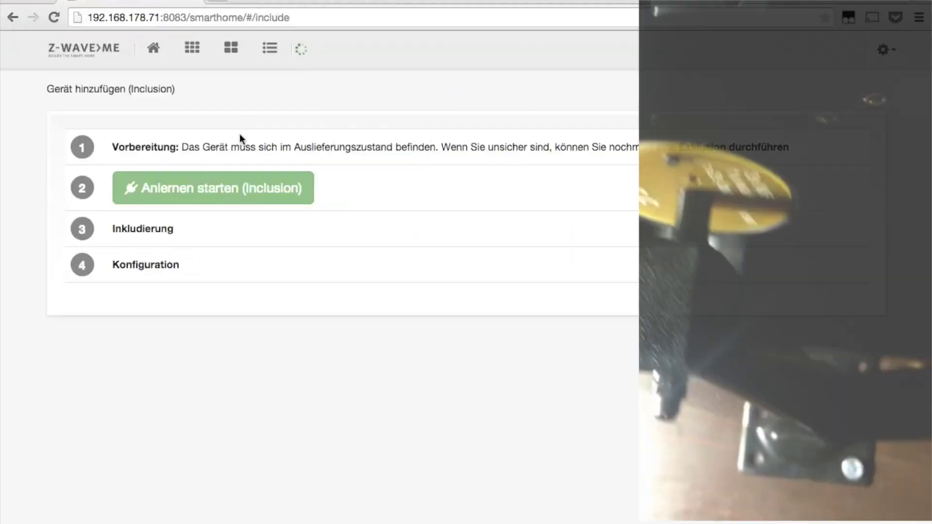
left_click(183, 200)
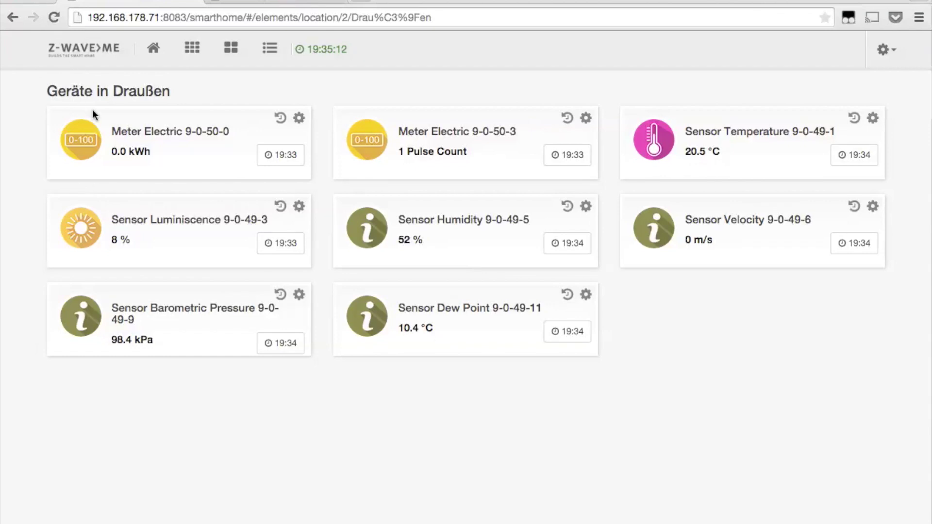
left_click_drag(113, 130, 201, 153)
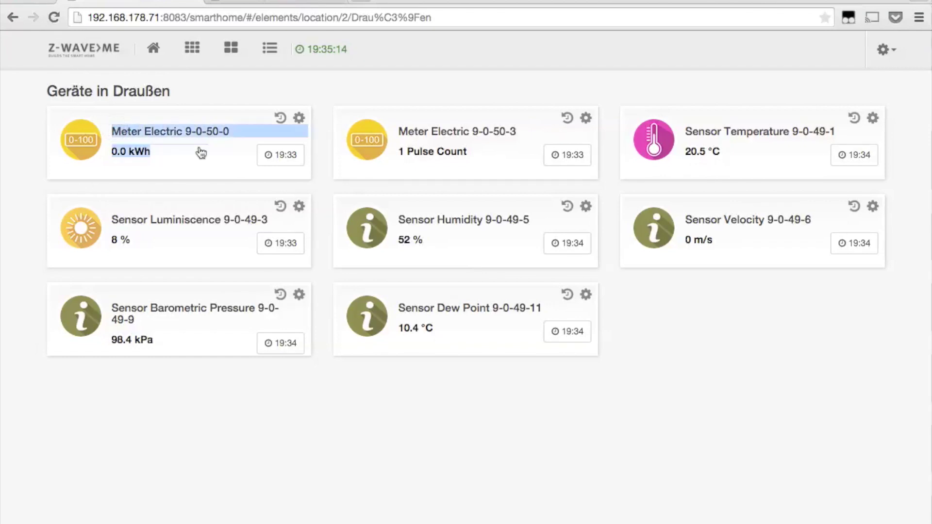
left_click_drag(399, 129, 465, 164)
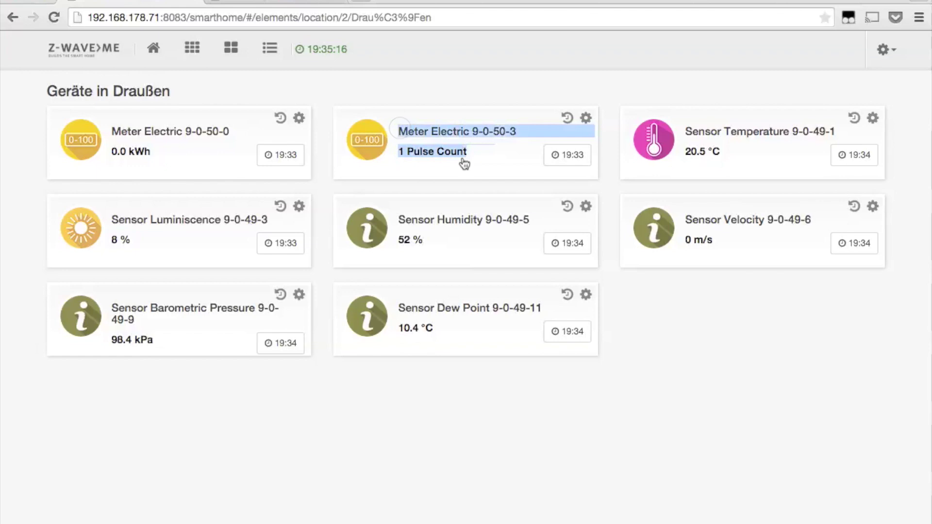
left_click_drag(687, 130, 736, 162)
left_click(687, 224)
left_click_drag(687, 224, 718, 246)
left_click_drag(399, 219, 444, 245)
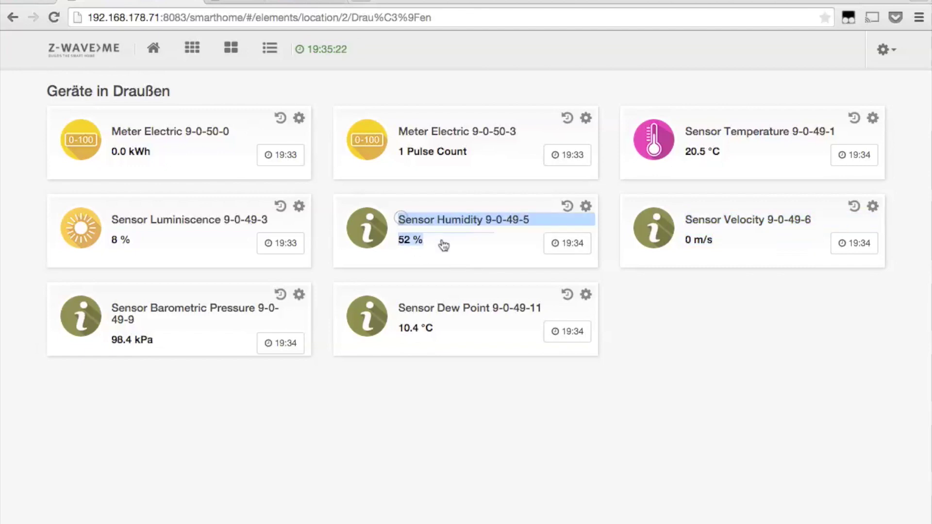
left_click_drag(111, 221, 164, 246)
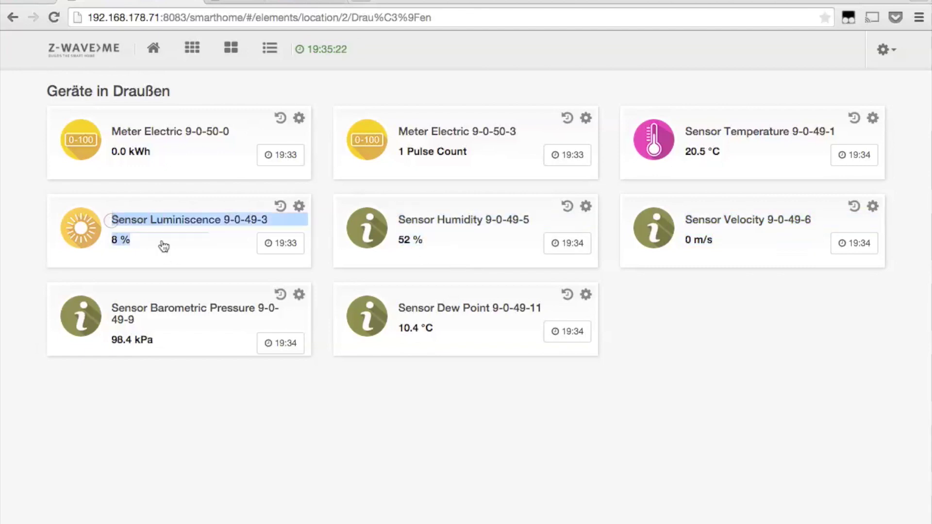
left_click_drag(115, 306, 153, 341)
left_click_drag(394, 308, 476, 338)
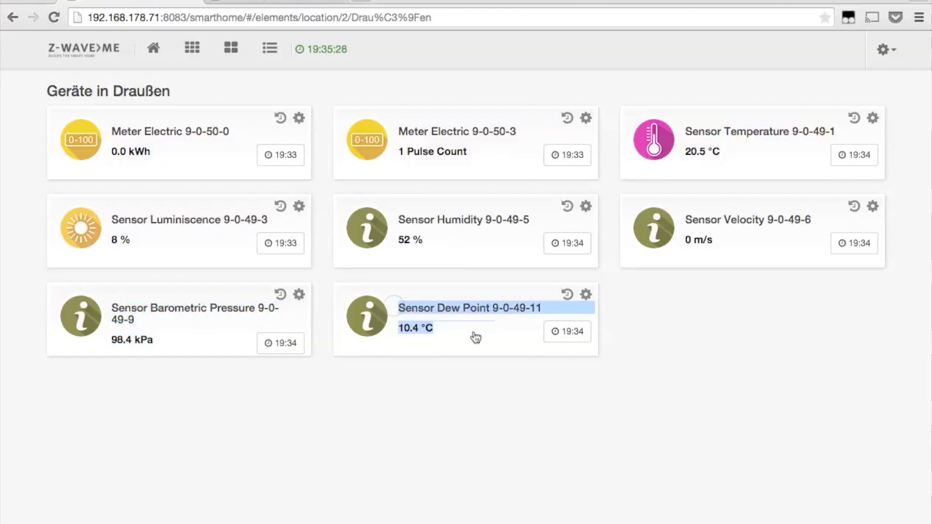
left_click(397, 90)
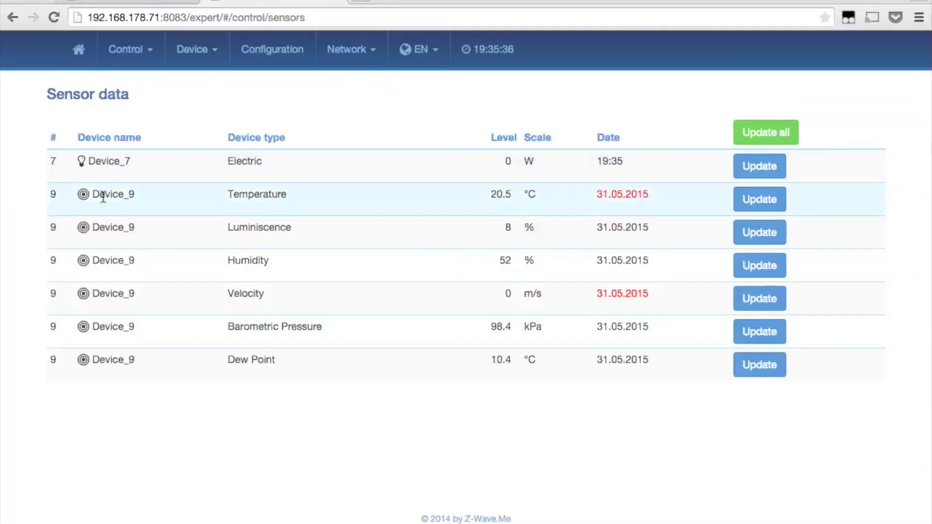
Highlight Device_9's Temperature and other sensor rows to review their values
left_click_drag(95, 196, 313, 204)
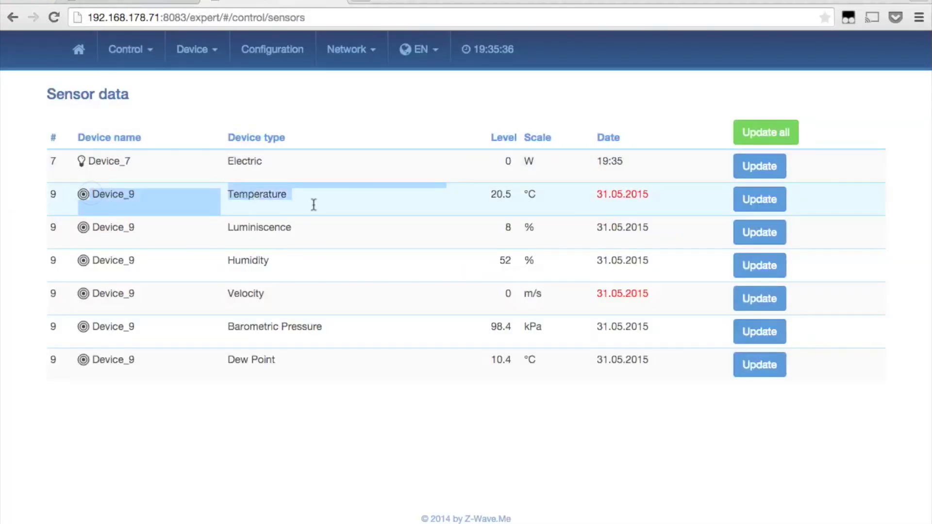
left_click_drag(138, 228, 680, 337)
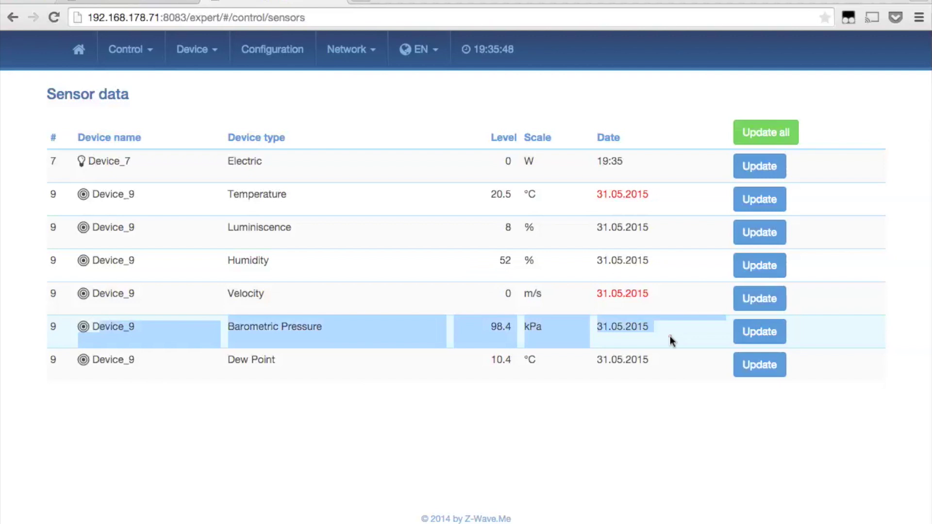
left_click(671, 341)
Show Device_9's association groups under Configuration > Expert commands > Association
left_click(294, 62)
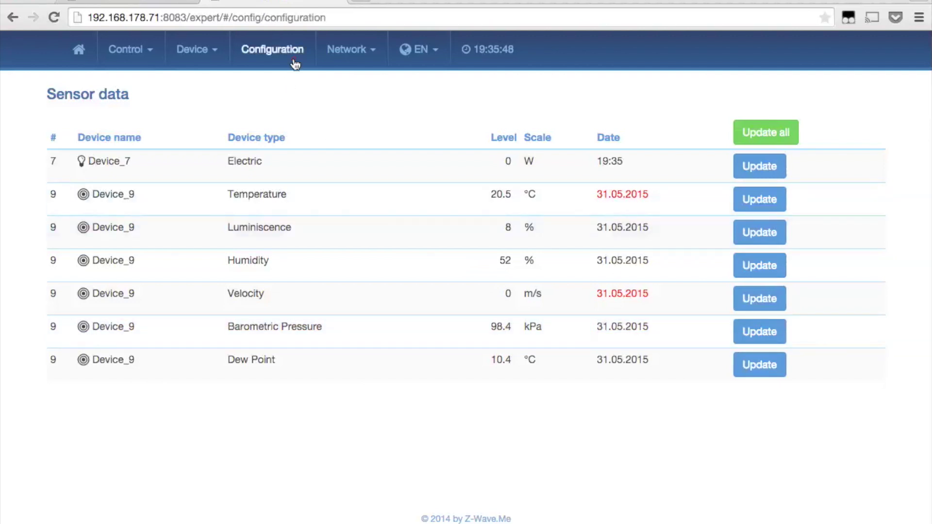
left_click(252, 100)
left_click(203, 100)
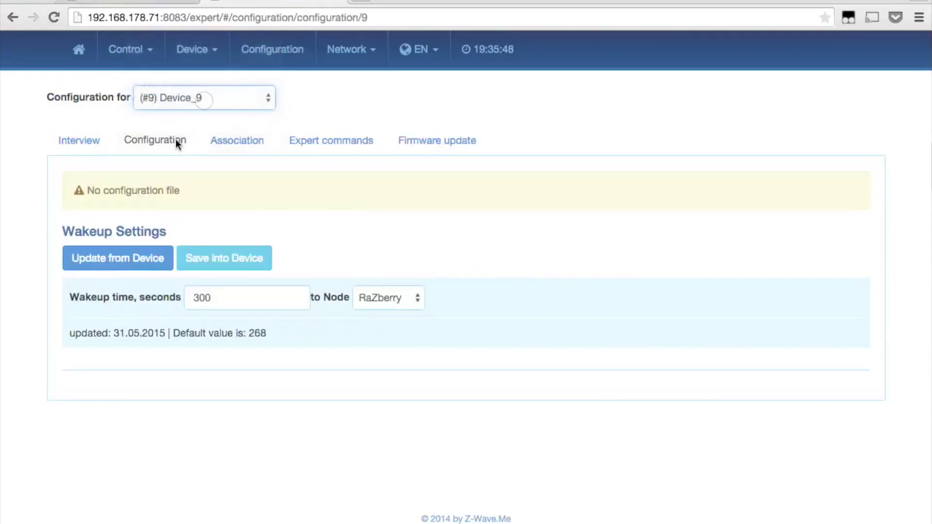
left_click(282, 146)
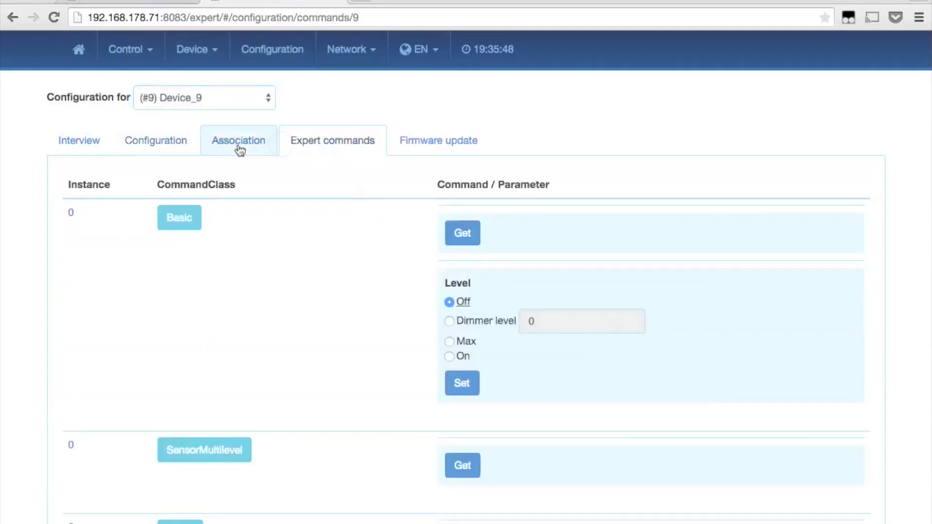
left_click(240, 149)
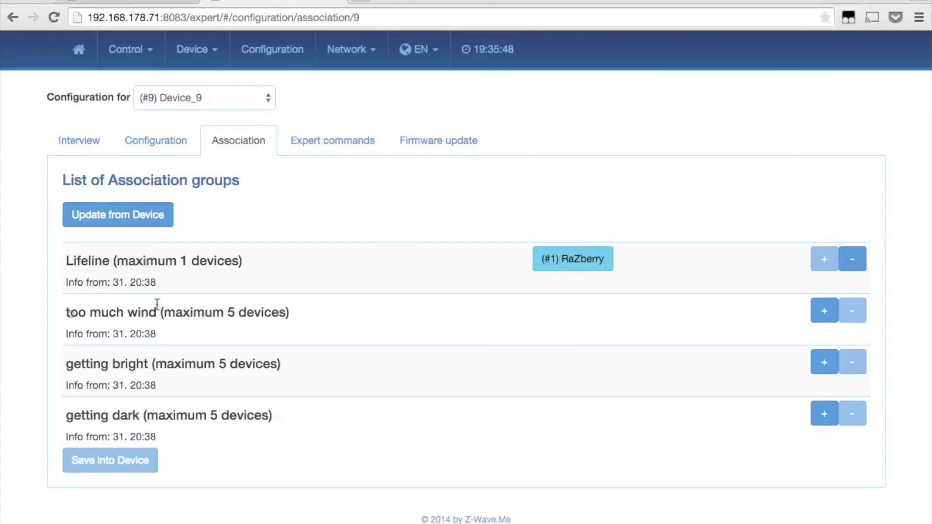
left_click_drag(68, 313, 183, 307)
left_click(824, 310)
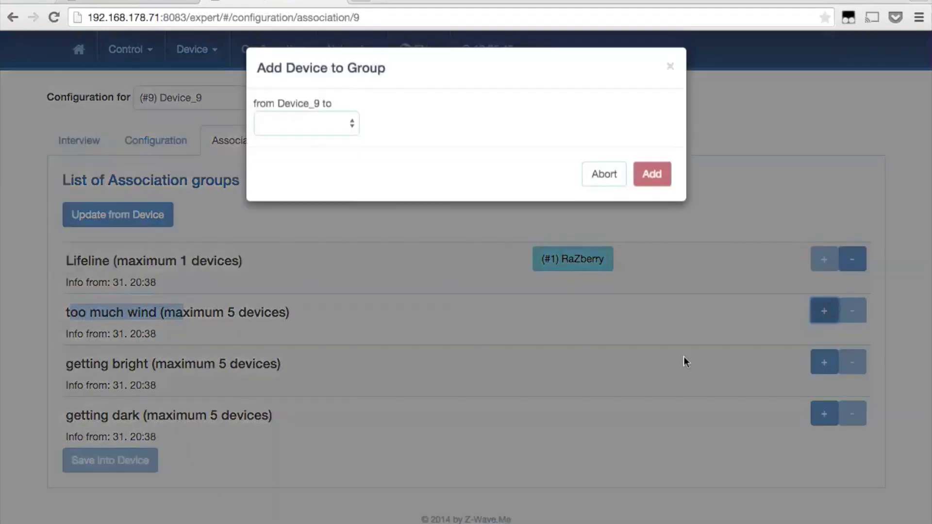
left_click(346, 129)
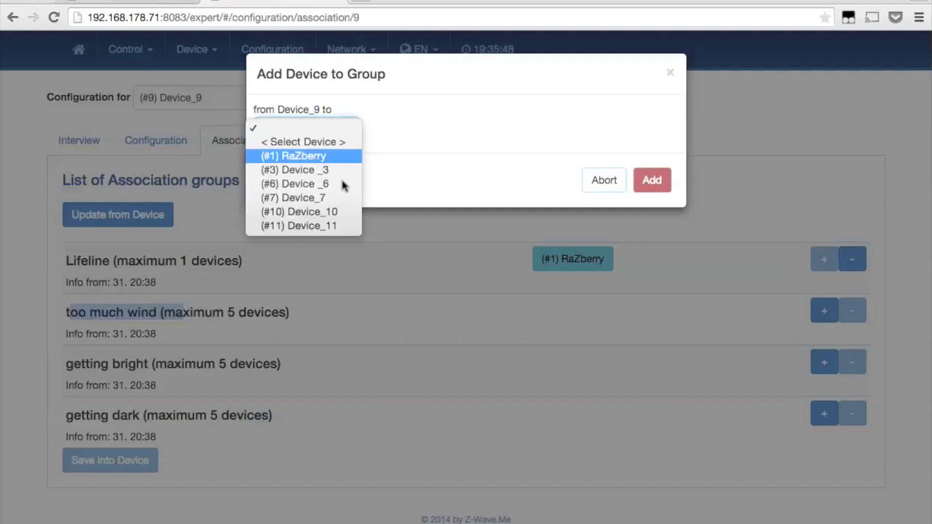
left_click(642, 128)
left_click(670, 74)
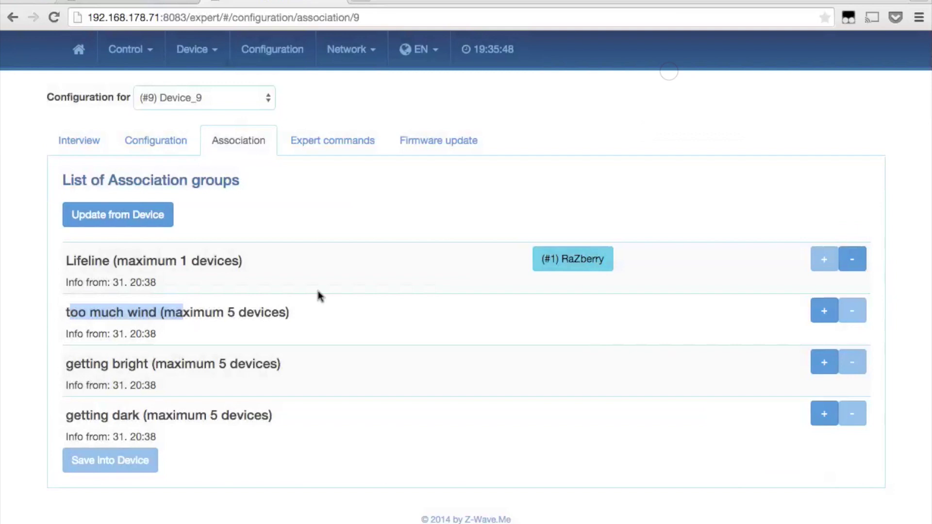
left_click_drag(101, 365, 181, 370)
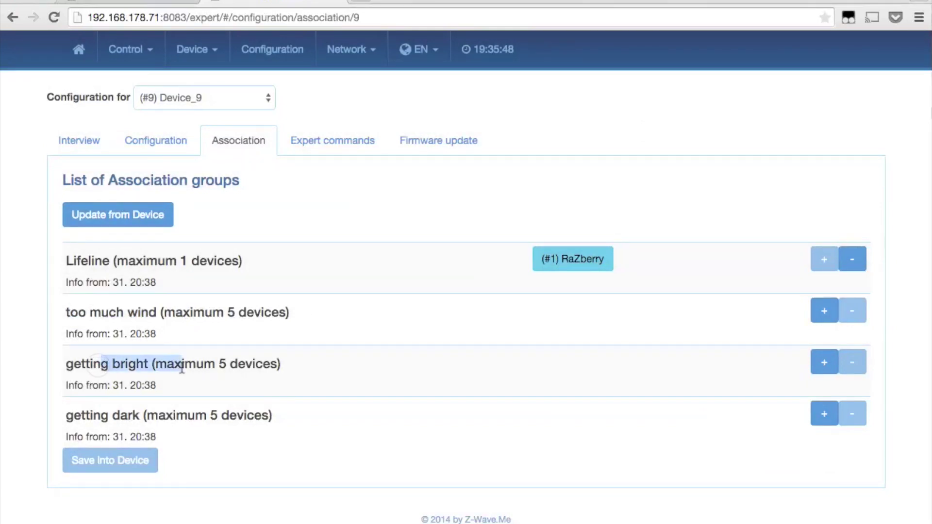
left_click_drag(94, 417, 222, 418)
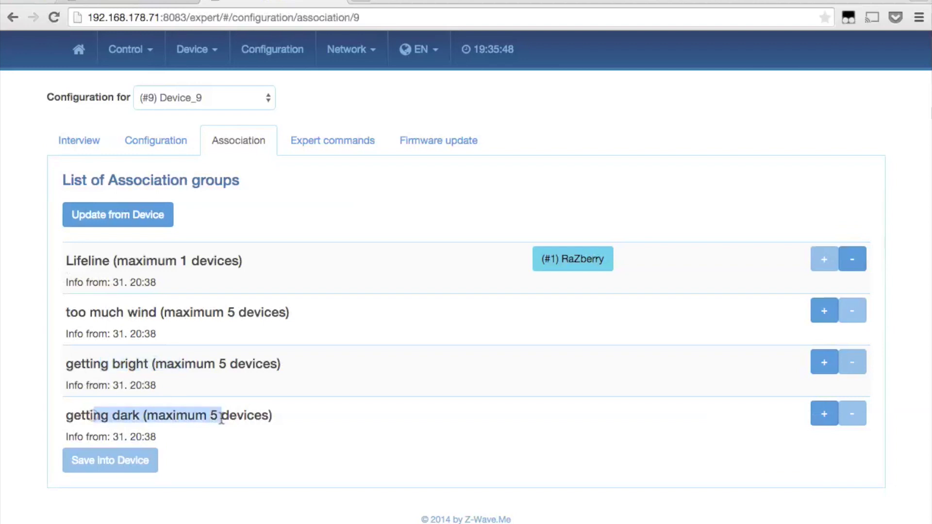
left_click(314, 405)
Show Device_9's Interview page listing its command classes (SensorMultilevel, Meter, Battery, Wakeup, Association)
left_click(78, 142)
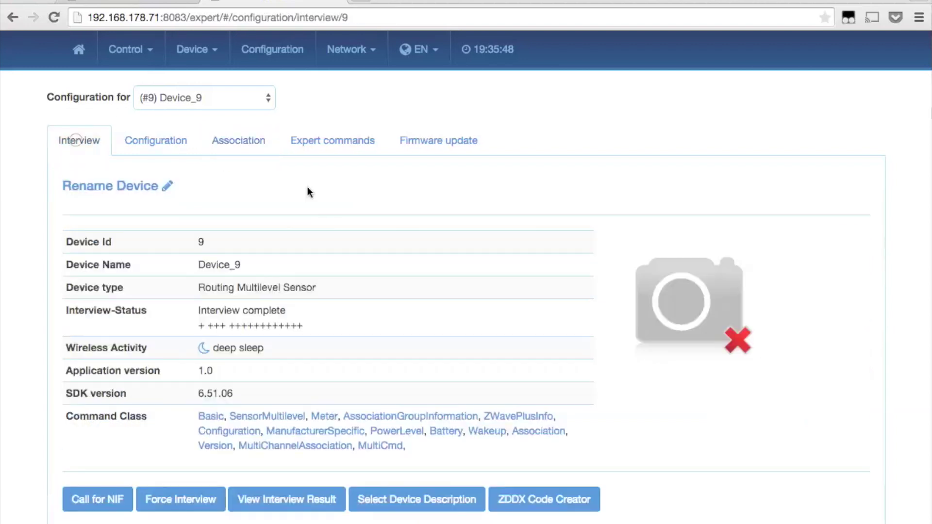